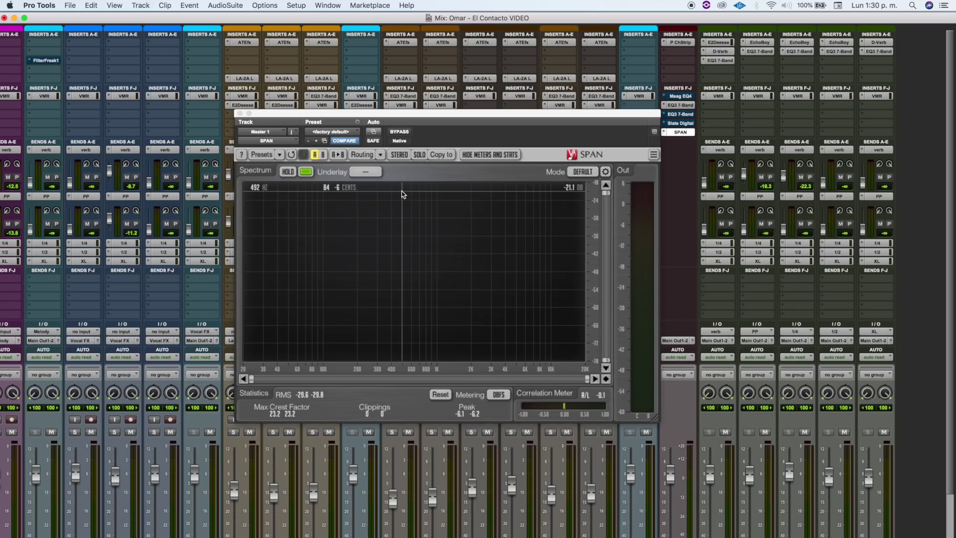
# - Set the SPAN analyser's mode to Master, play the mix, and hold its spectrum
pyautogui.press('space')
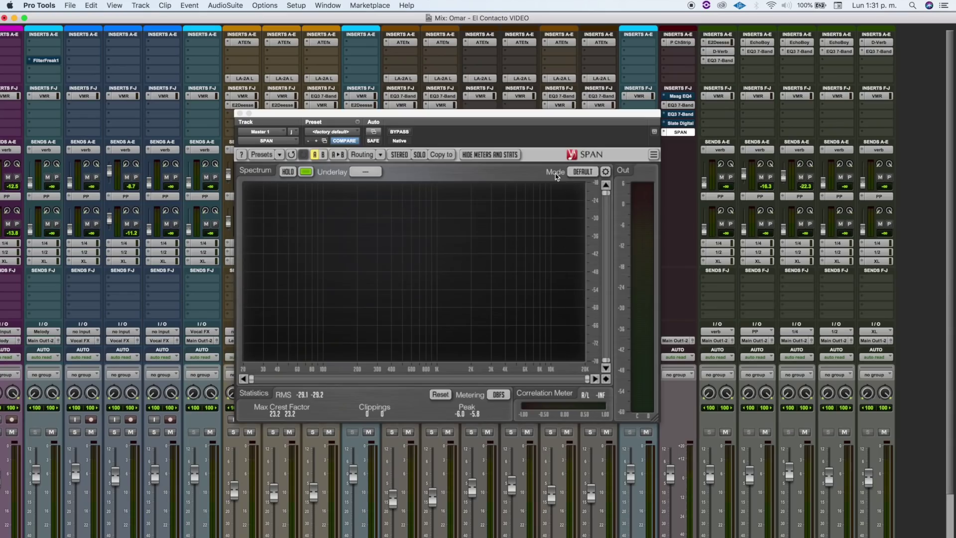
pyautogui.click(579, 173)
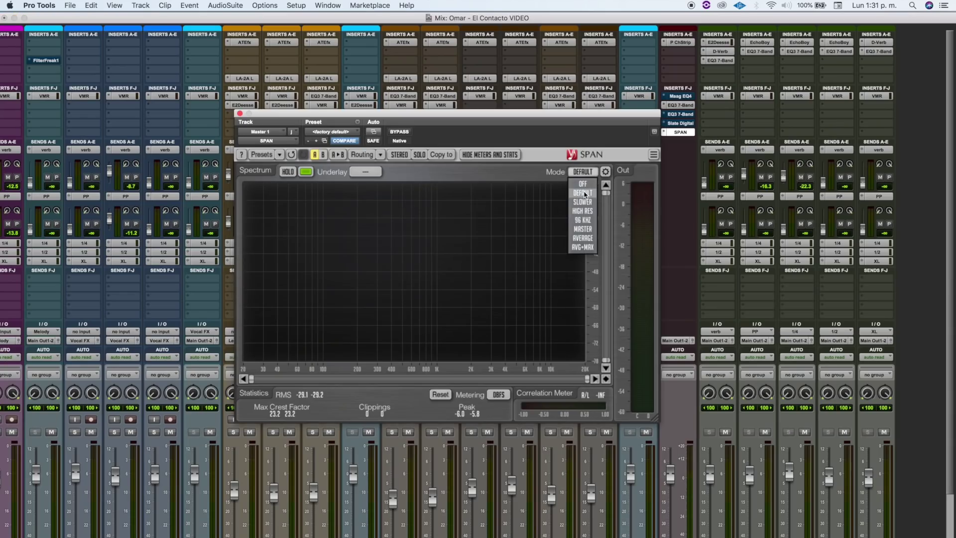
pyautogui.click(583, 229)
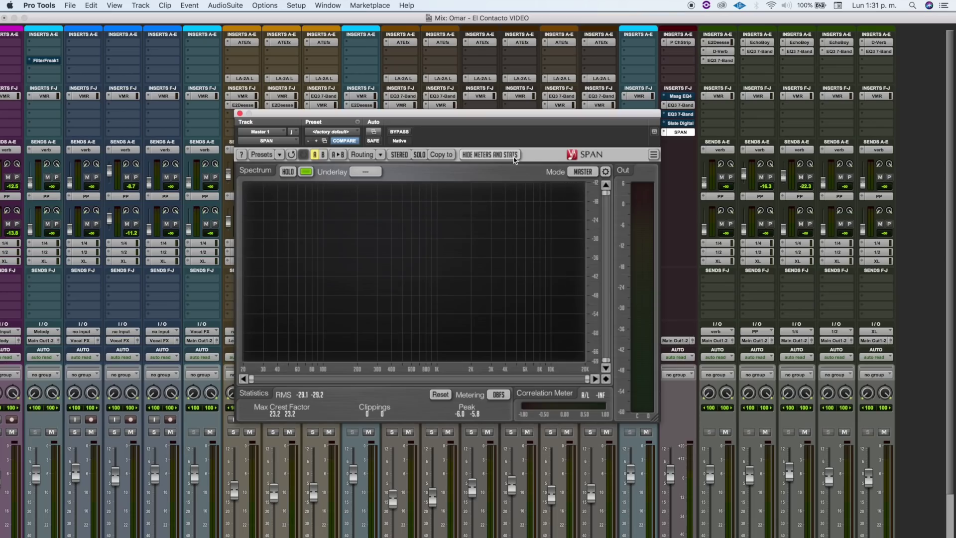
pyautogui.press('space')
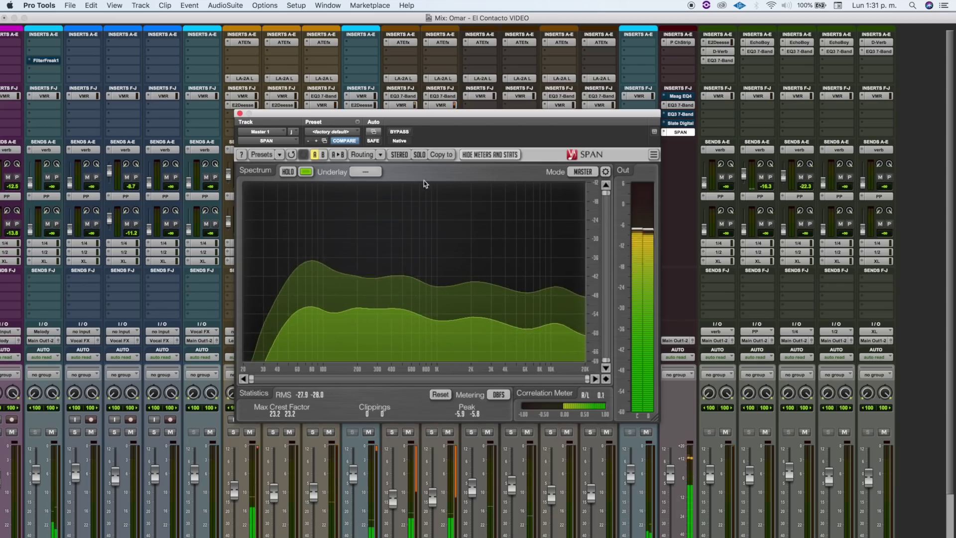
pyautogui.click(287, 172)
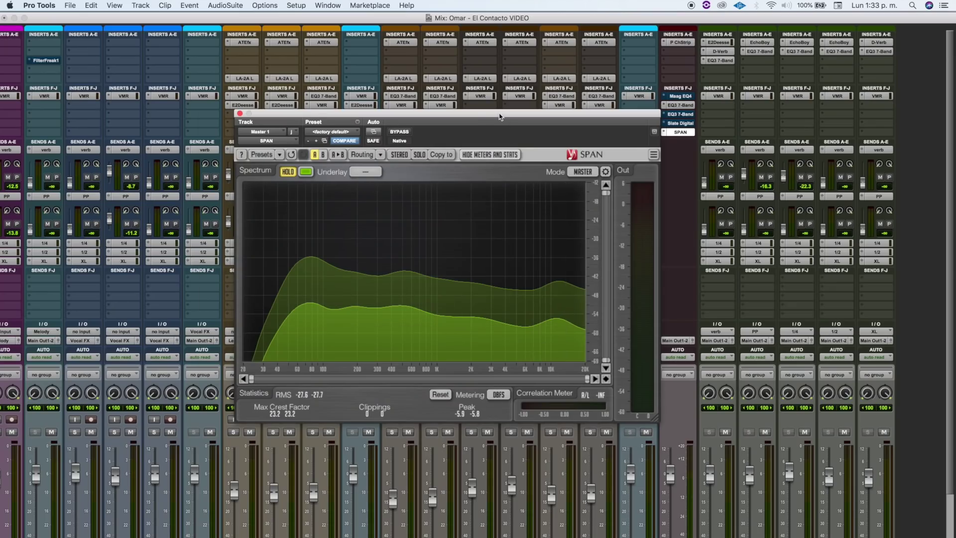
# - Open the Maag EQ4 on the master track, take it out of bypass during playback, hold the SPAN spectrum, and close the EQ
pyautogui.moveTo(502, 118); pyautogui.dragTo(446, 117)
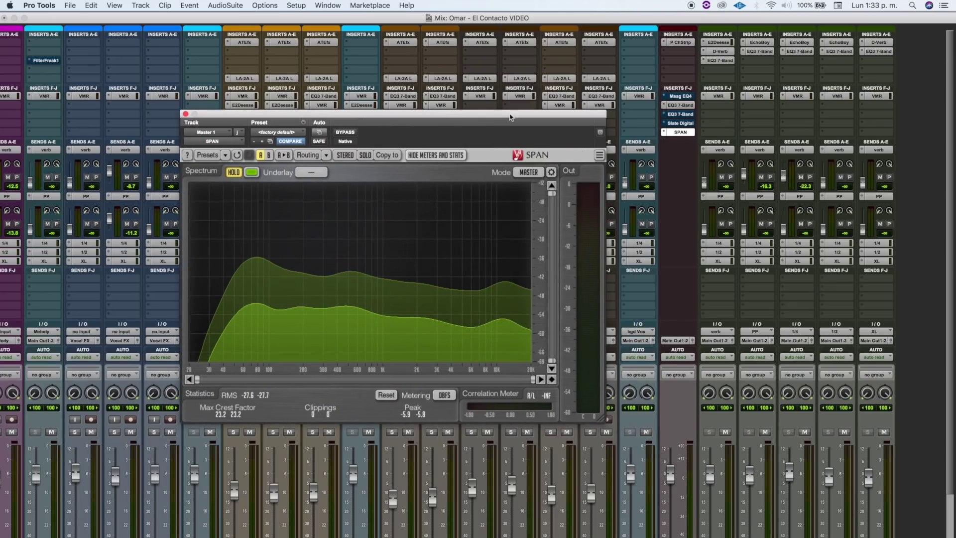
pyautogui.click(686, 96)
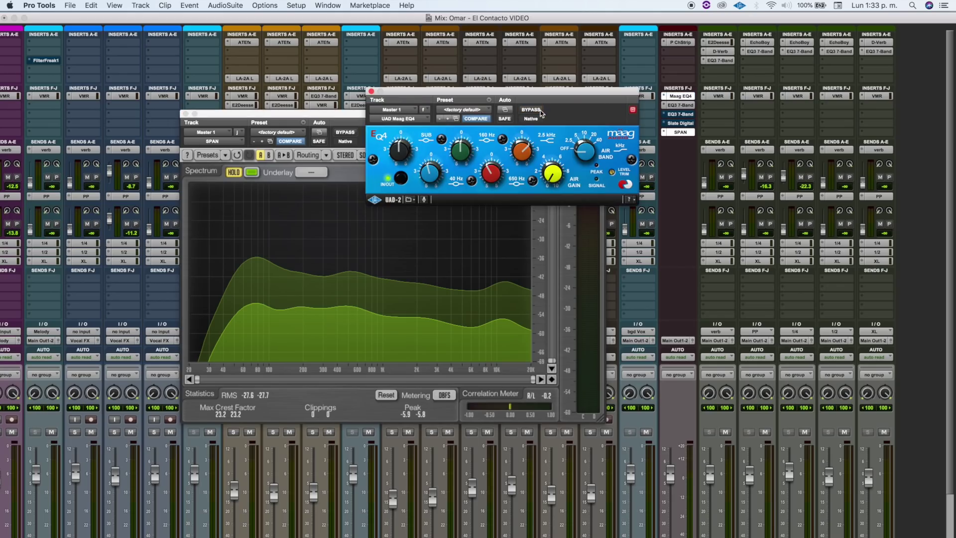
pyautogui.moveTo(520, 97); pyautogui.dragTo(647, 103)
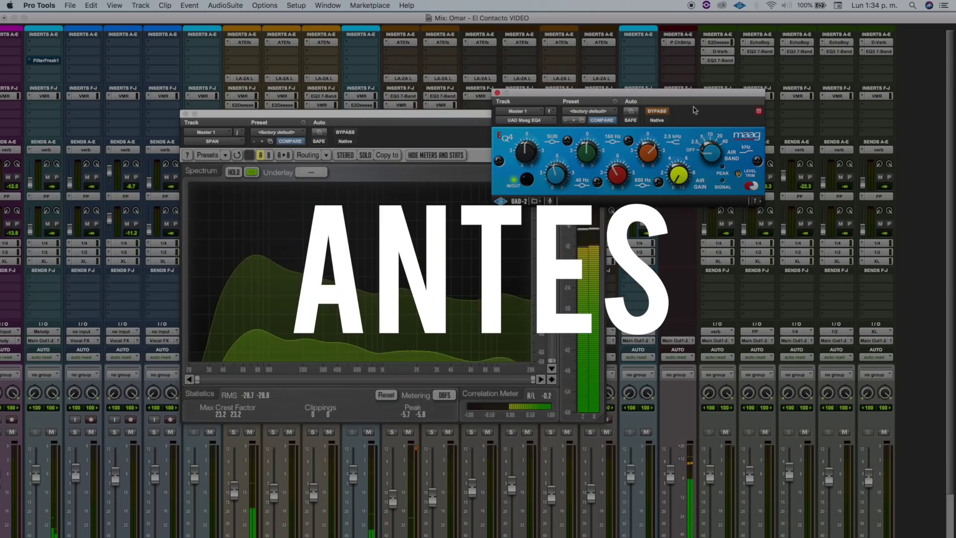
pyautogui.click(656, 111)
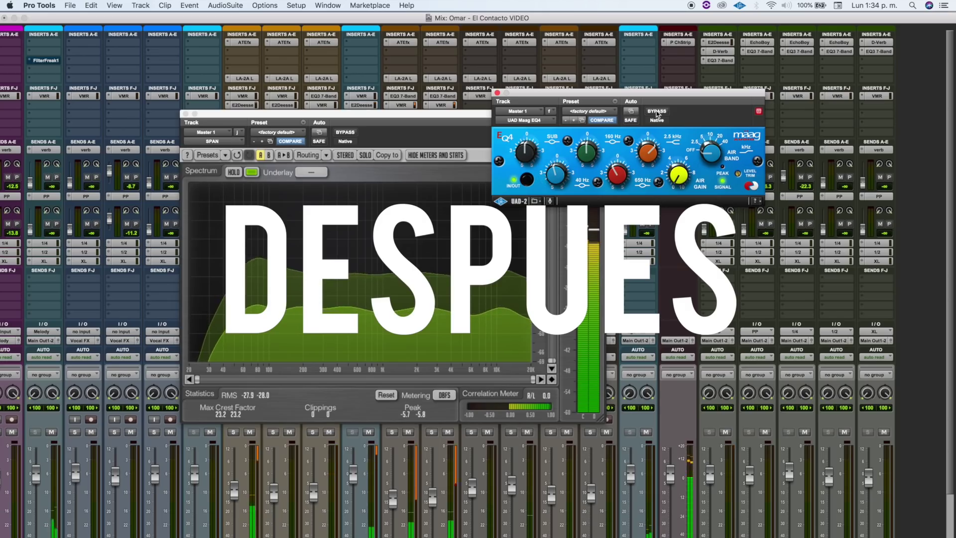
pyautogui.click(236, 175)
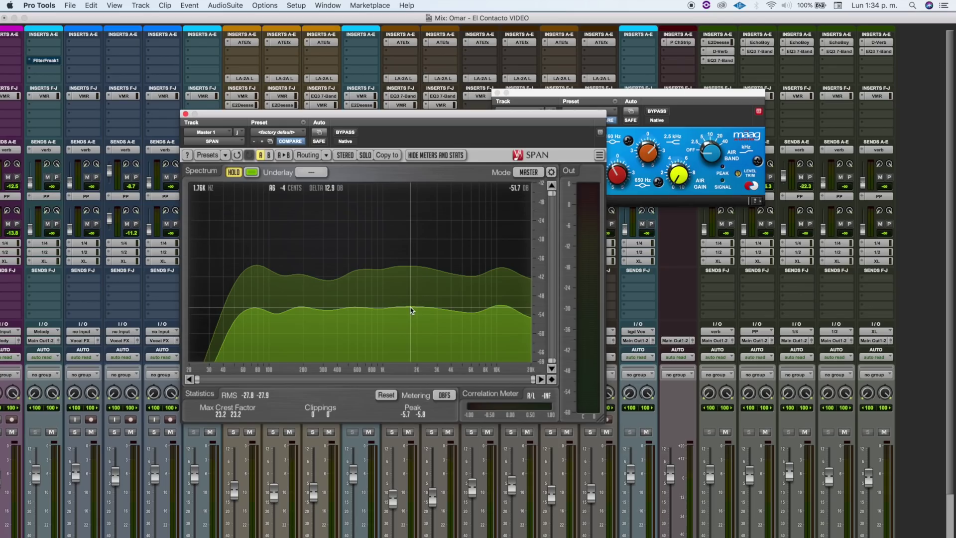
pyautogui.click(497, 94)
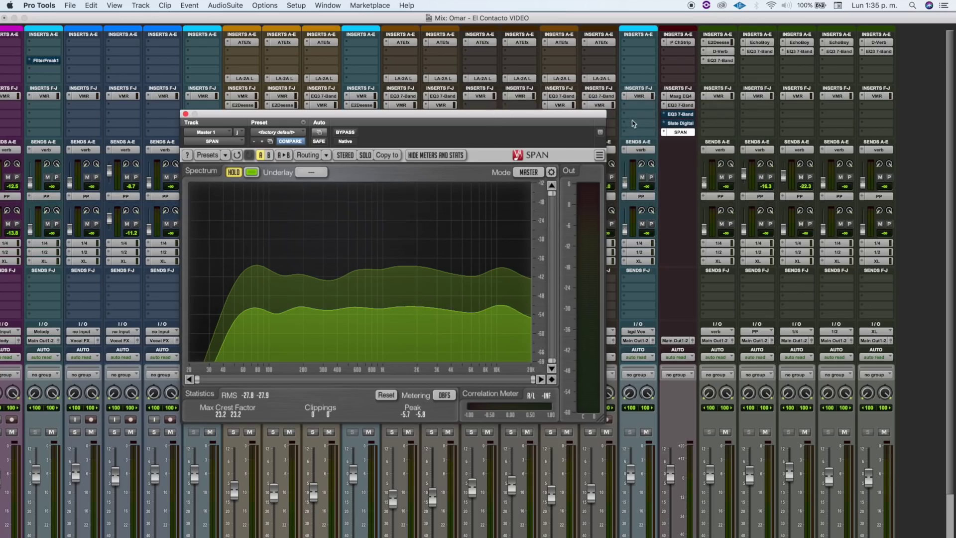
# - Open the EQ3 7-Band in insert H of the master track, take it out of bypass, and place it beside SPAN
pyautogui.click(679, 114)
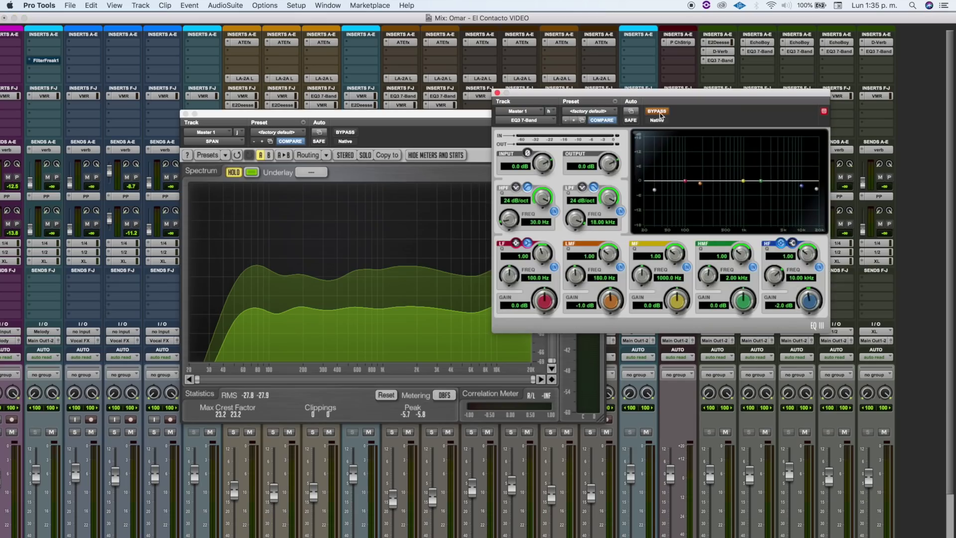
pyautogui.click(657, 112)
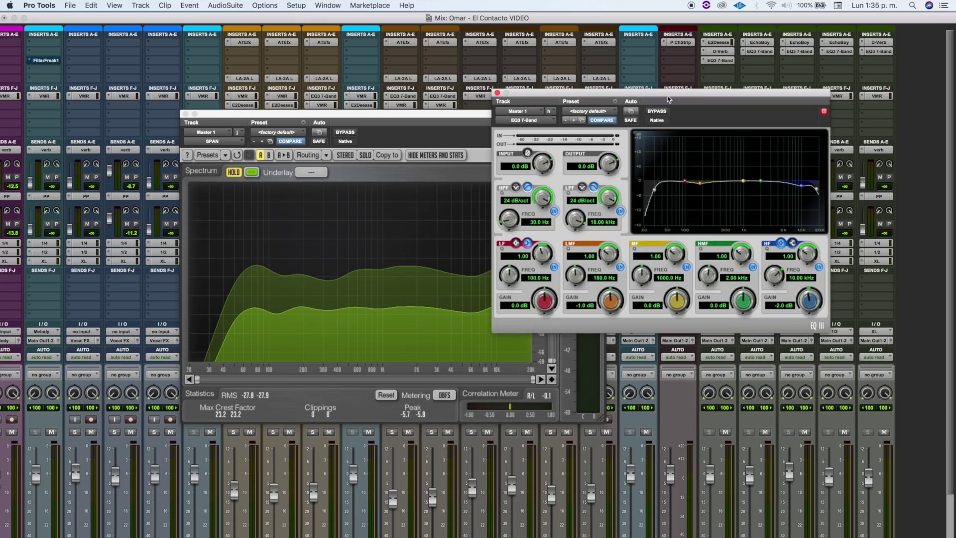
pyautogui.moveTo(435, 114); pyautogui.dragTo(316, 93)
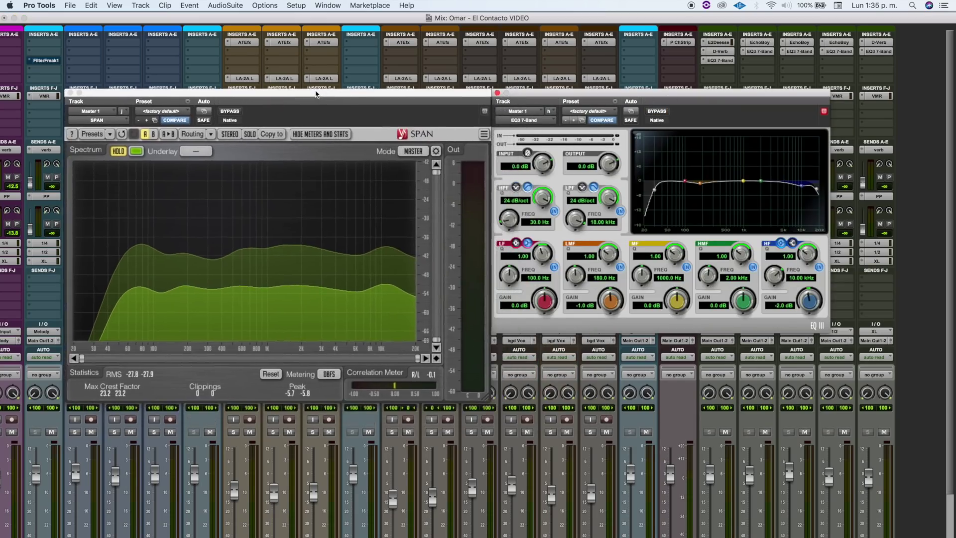
pyautogui.moveTo(598, 96); pyautogui.dragTo(616, 139)
# - Look at the master's Maag EQ4, then return to the insert H EQ3 7-Band and bypass it
pyautogui.click(681, 97)
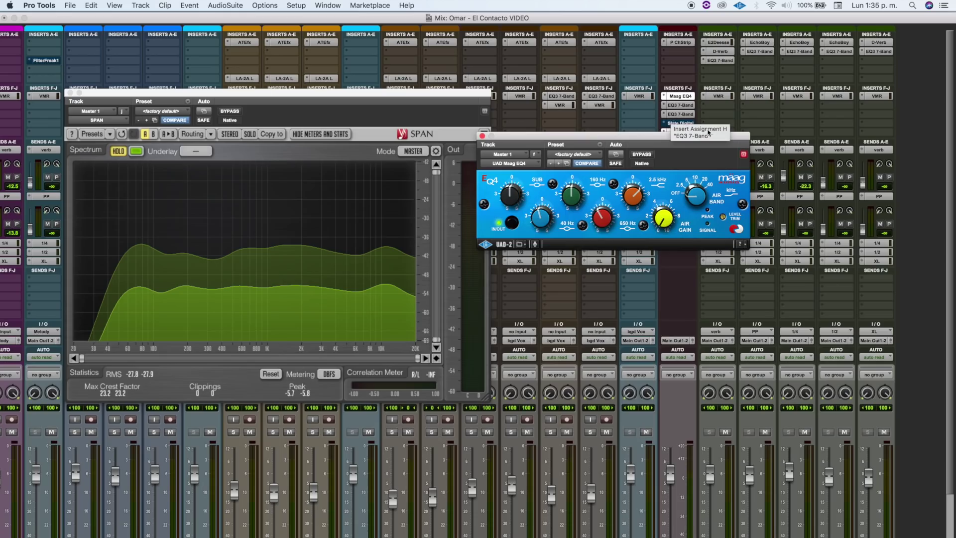
pyautogui.click(687, 115)
pyautogui.moveTo(672, 136); pyautogui.dragTo(660, 105)
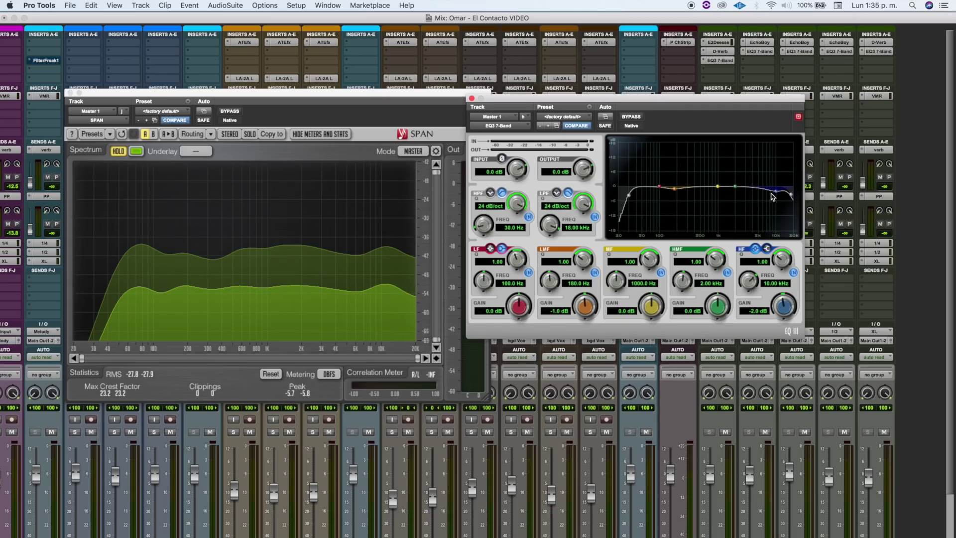
pyautogui.click(632, 116)
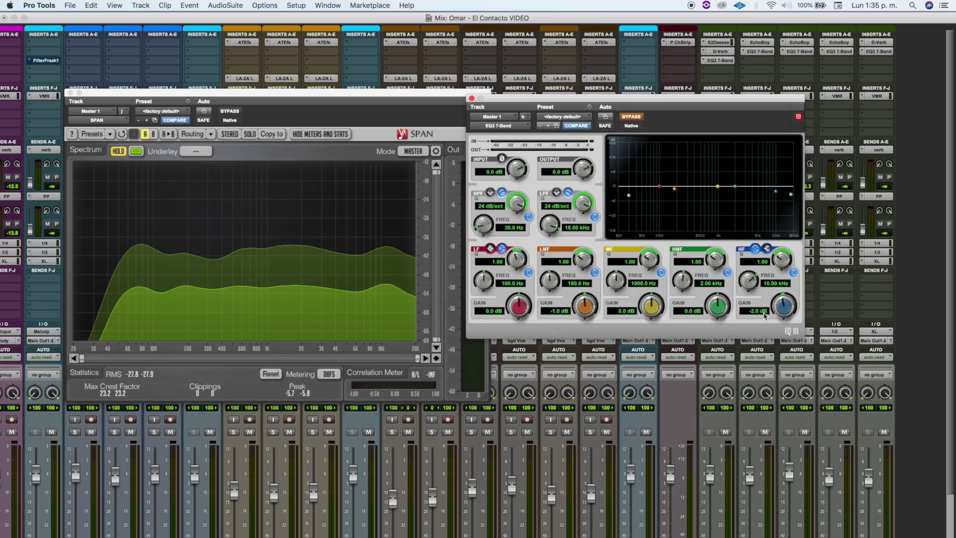
pyautogui.moveTo(695, 103); pyautogui.dragTo(693, 135)
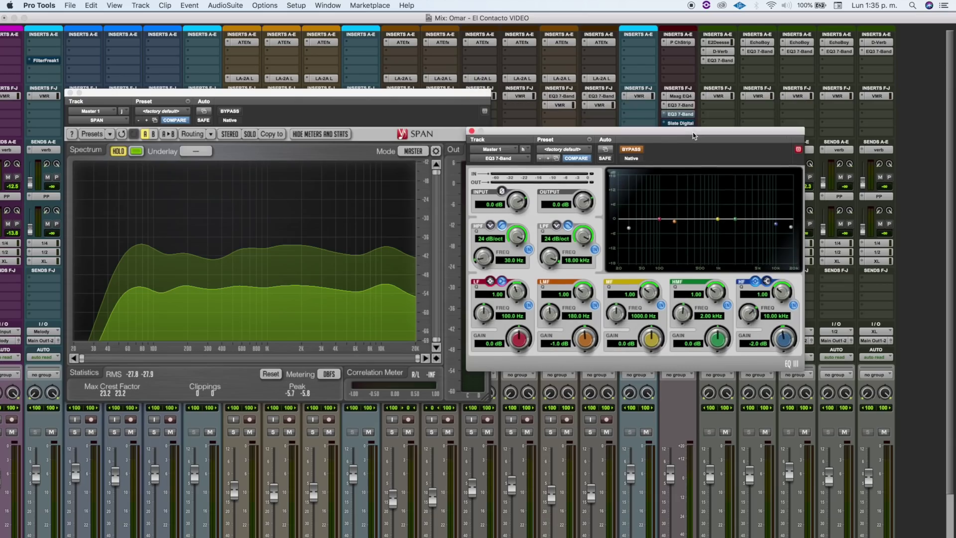
# - Review the Maag EQ4 settings, then reopen the insert H EQ3 7-Band and compare it bypassed and active during playback, leaving it active
pyautogui.click(686, 97)
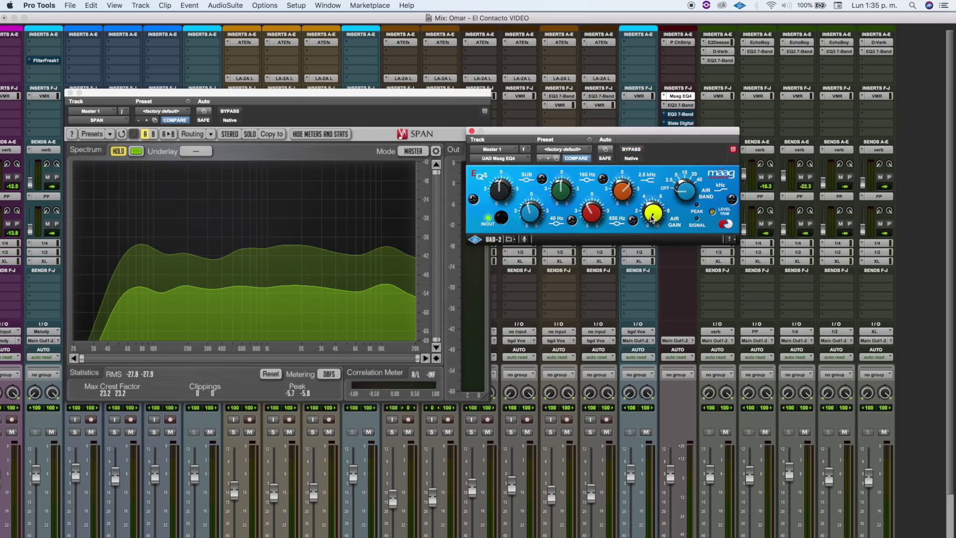
pyautogui.moveTo(624, 187)
pyautogui.moveTo(528, 217)
pyautogui.click(686, 115)
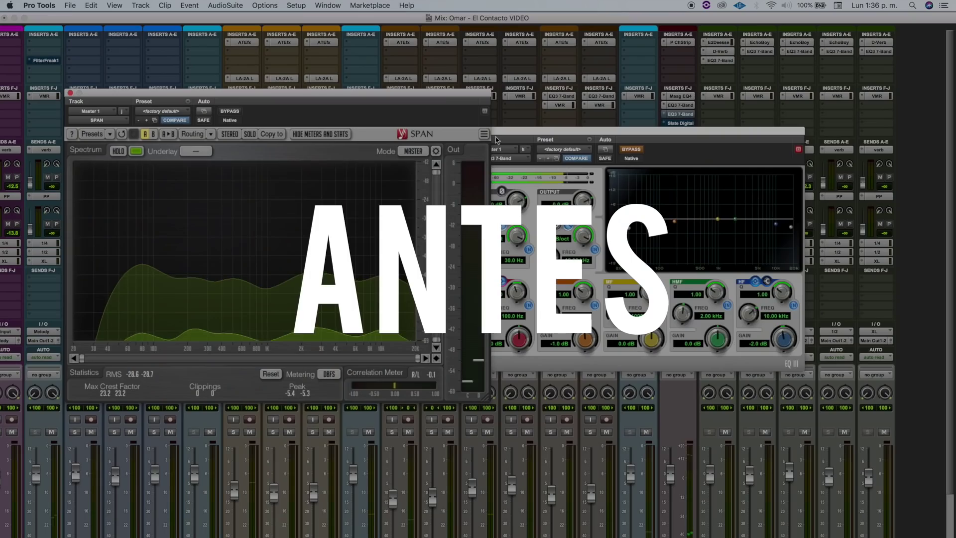
pyautogui.click(497, 140)
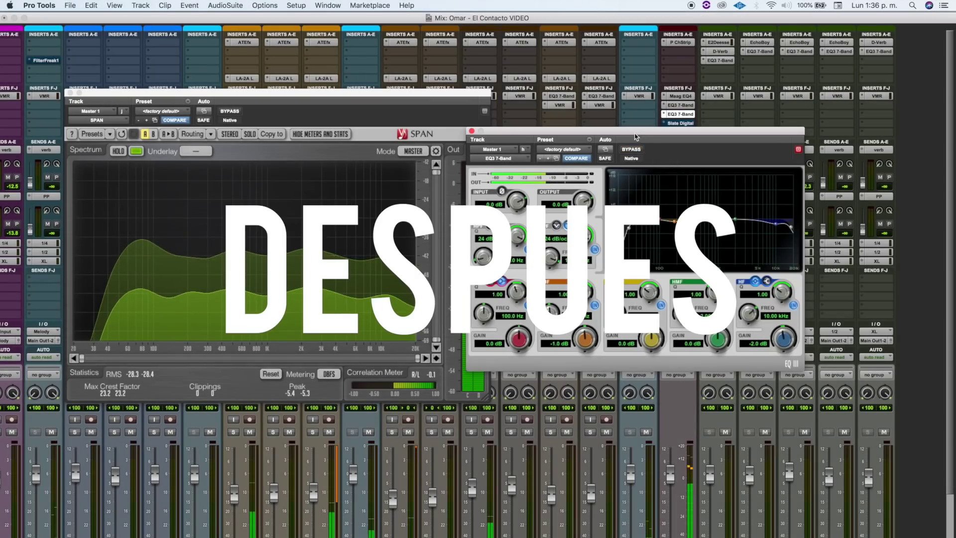
pyautogui.moveTo(635, 137); pyautogui.dragTo(669, 126)
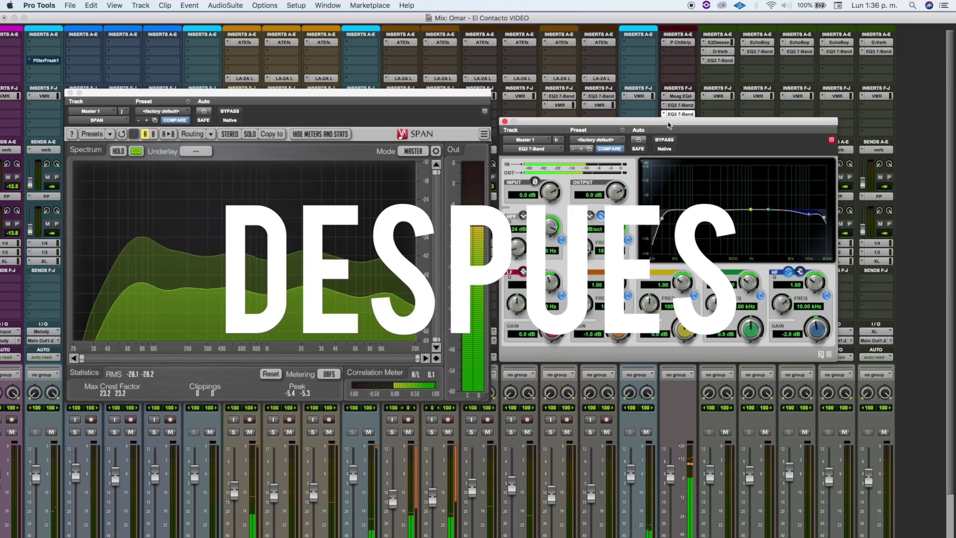
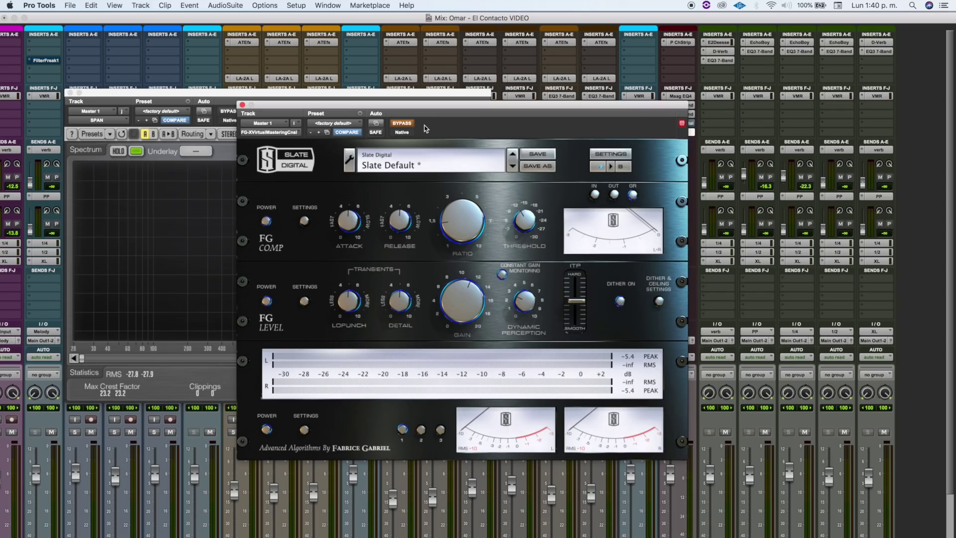
# - Play the mix and compare it with the Slate Digital FG-X bypassed and active, leaving the plug-in active
pyautogui.press('space')
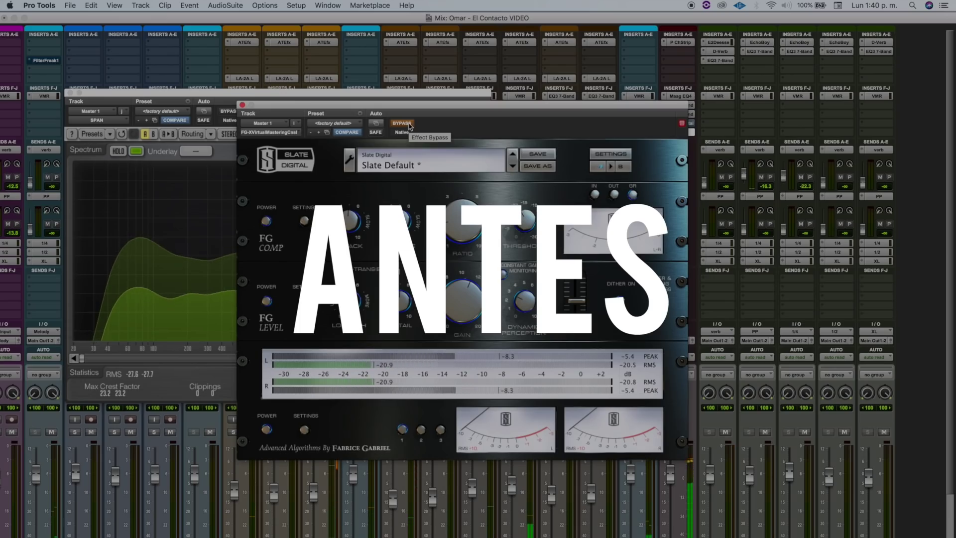
pyautogui.click(409, 125)
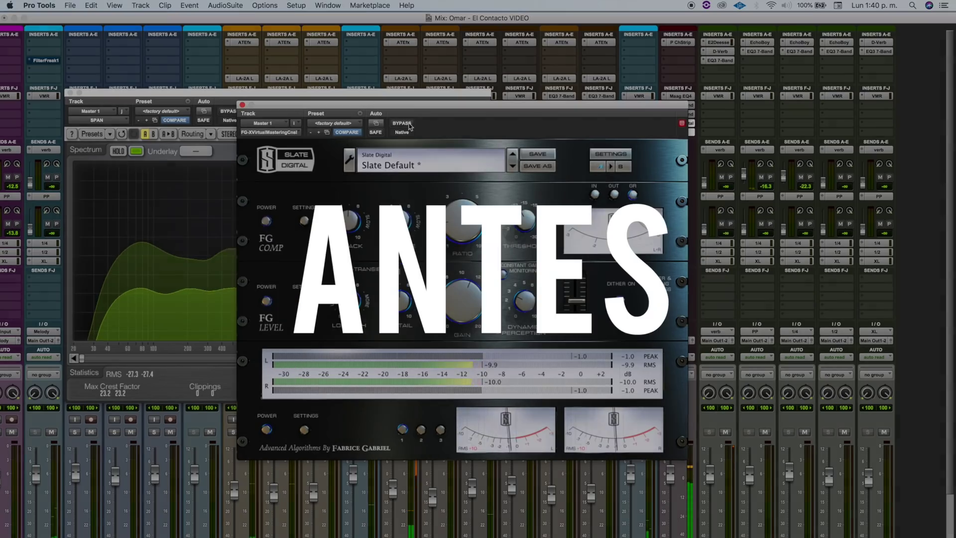
pyautogui.click(402, 123)
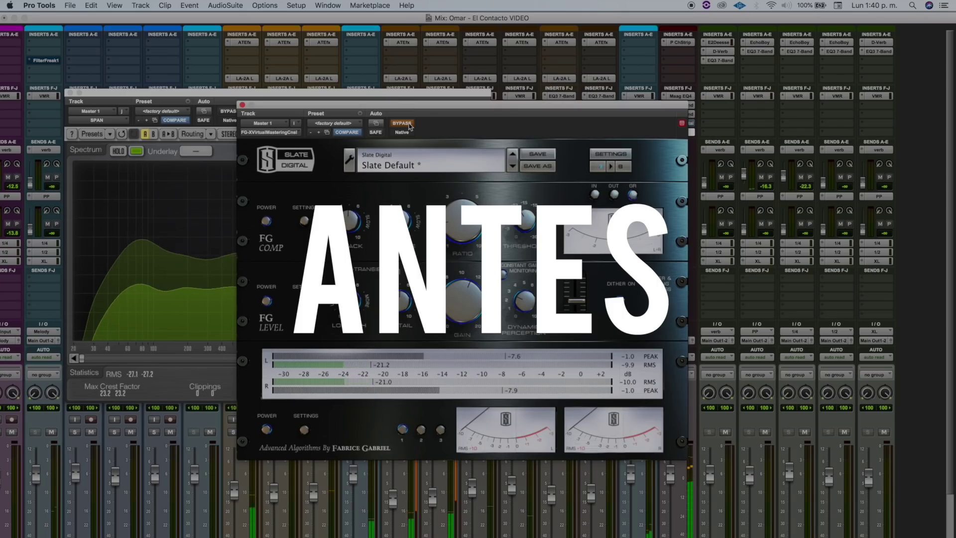
pyautogui.click(409, 125)
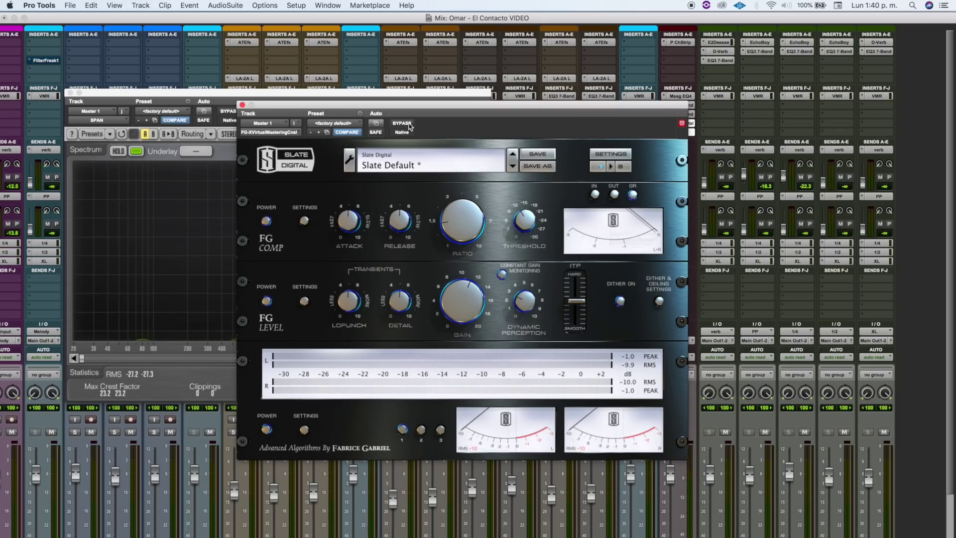
# - Turn off Constant Gain Monitoring in the FG-X and compare the plug-in bypassed and active during playback
pyautogui.click(504, 275)
pyautogui.click(410, 125)
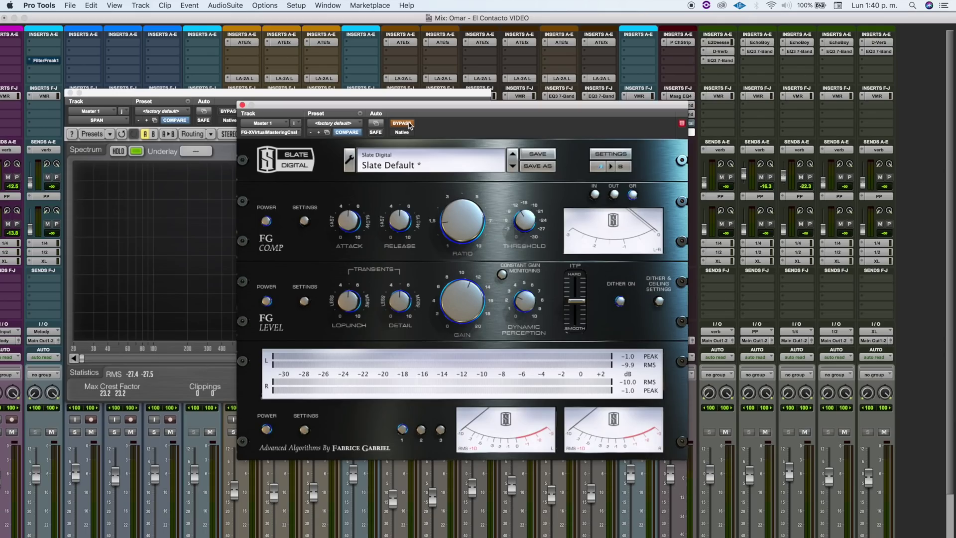
pyautogui.press('space')
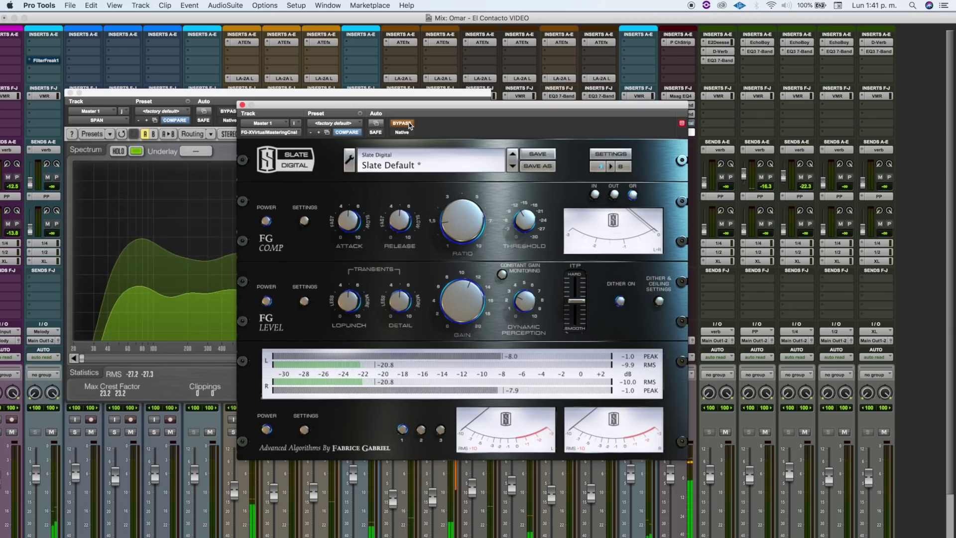
pyautogui.click(402, 124)
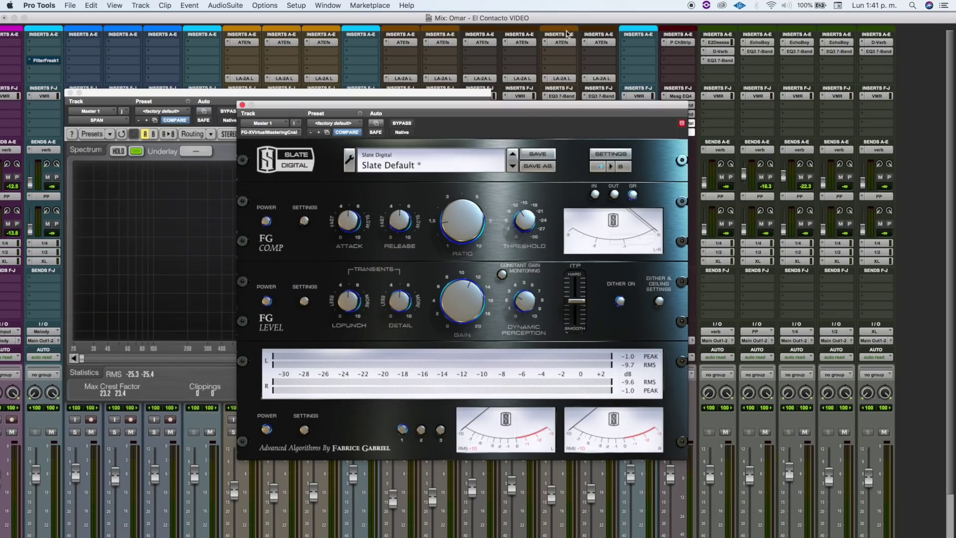
# - Replace SPAN on the master track with the Waves WLM Plus (stereo) loudness meter and close the meter's window
pyautogui.moveTo(575, 105); pyautogui.dragTo(422, 109)
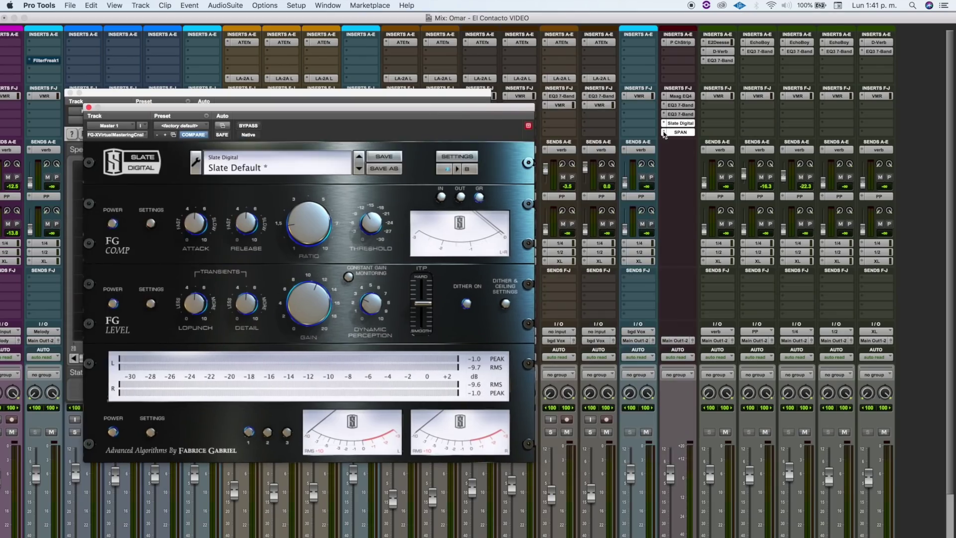
pyautogui.click(665, 135)
pyautogui.moveTo(698, 134)
pyautogui.moveTo(816, 402)
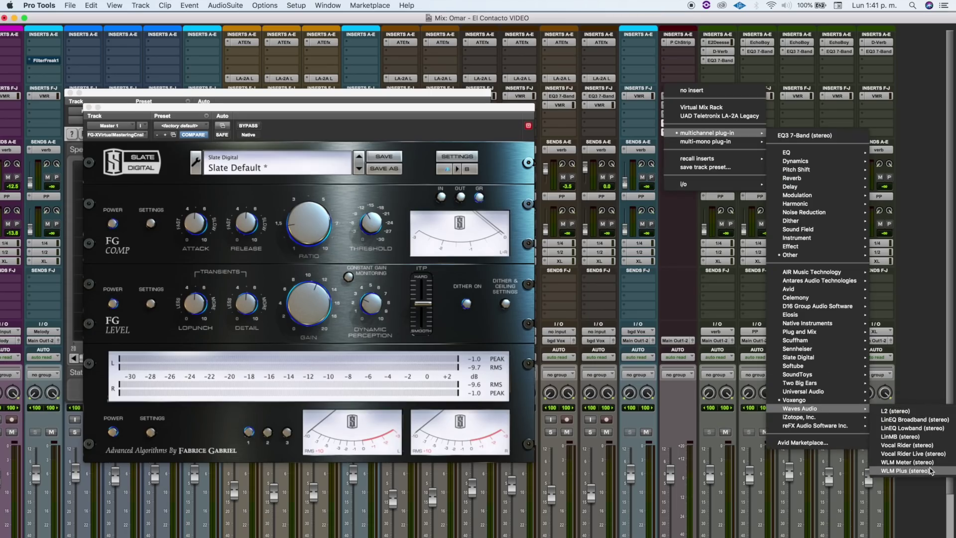
pyautogui.click(929, 471)
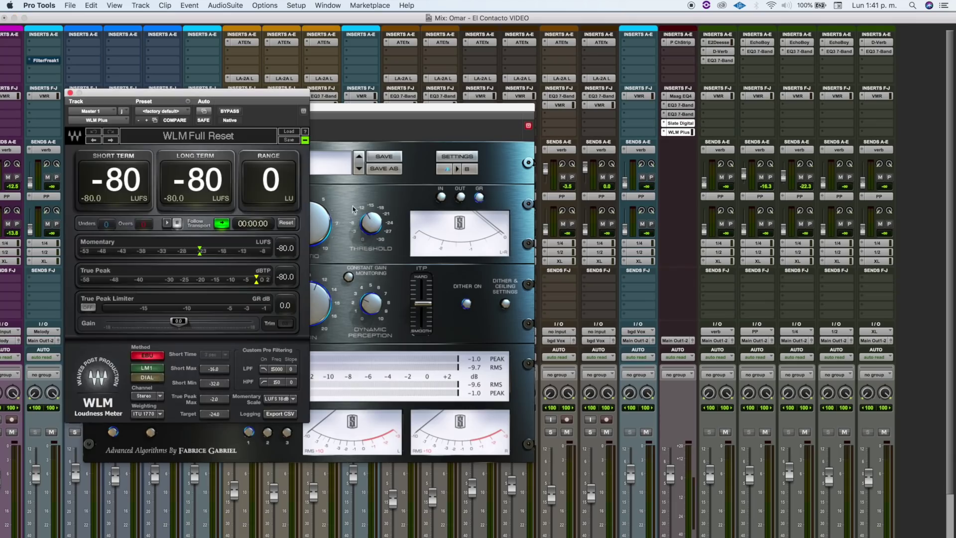
pyautogui.moveTo(207, 95); pyautogui.dragTo(498, 84)
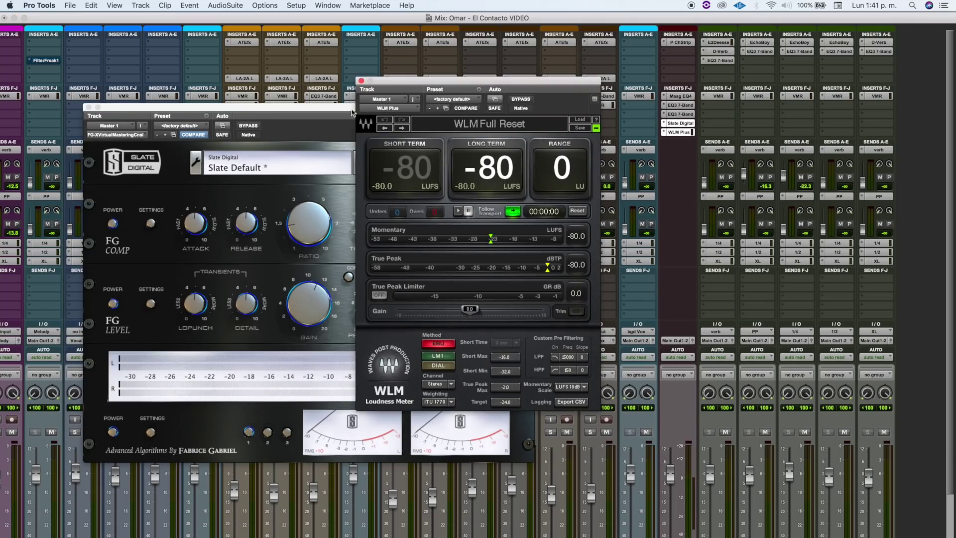
pyautogui.click(362, 80)
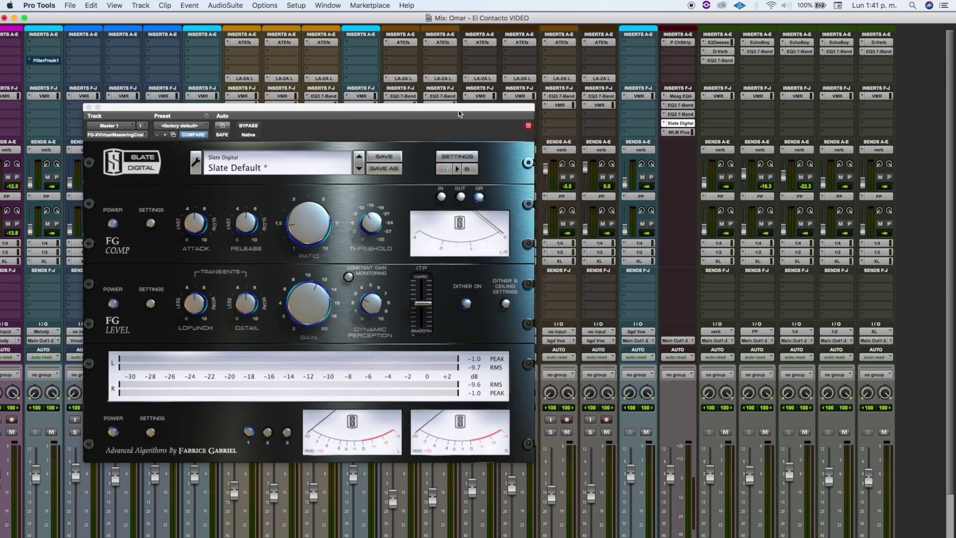
# - Bypass the FG-X, turn on its Constant Gain Monitoring, and take the plug-in out of bypass
pyautogui.moveTo(458, 114); pyautogui.dragTo(556, 111)
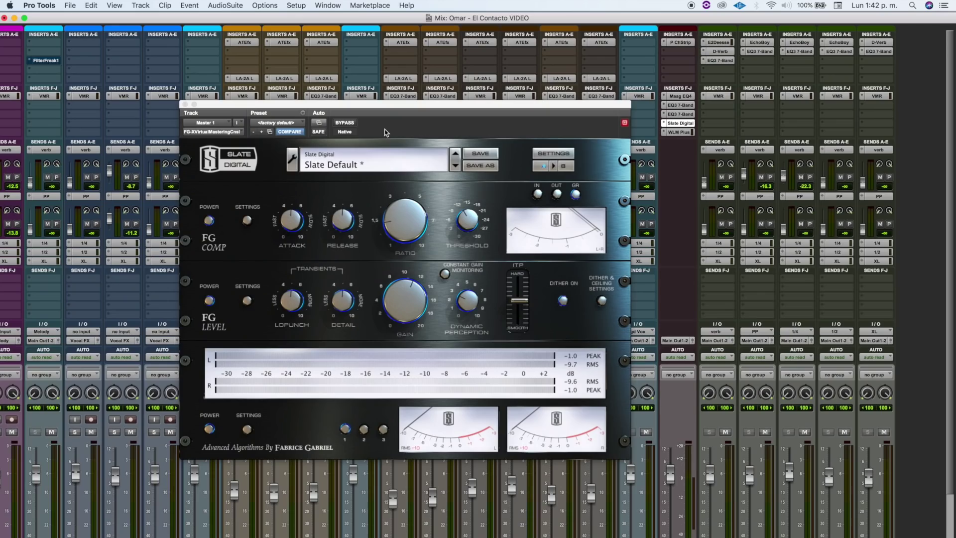
pyautogui.click(351, 124)
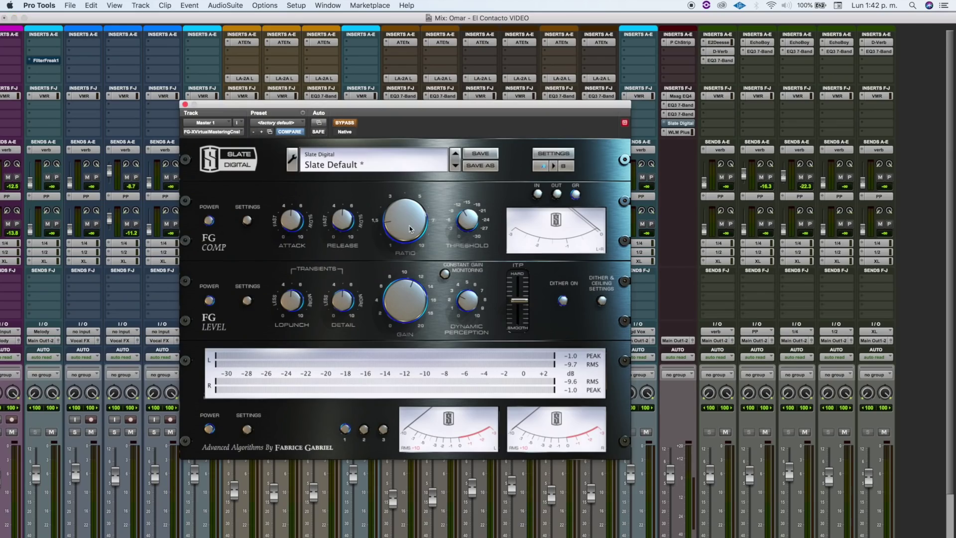
pyautogui.click(449, 275)
pyautogui.click(351, 125)
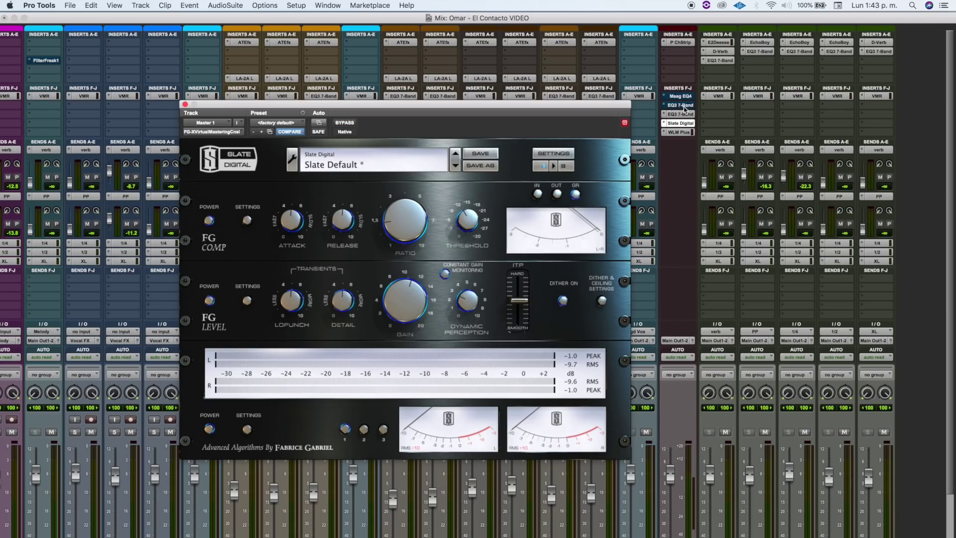
# - Remove WLM Plus from the master track and take its Maag EQ4, EQ3 7-Band and Slate Digital inserts out of bypass together during playback
pyautogui.click(665, 133)
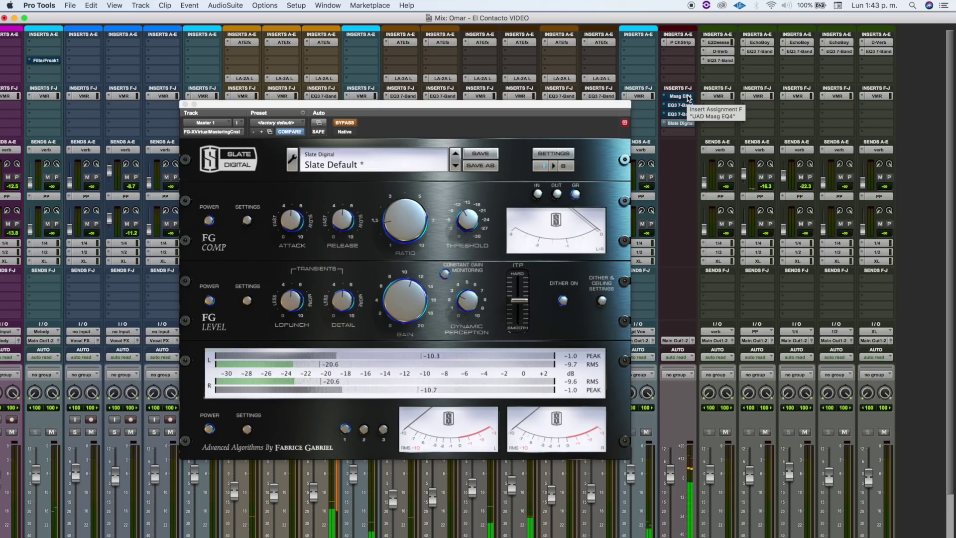
pyautogui.keyDown('shift'); pyautogui.keyDown('super'); pyautogui.click(689, 97); pyautogui.keyUp('super'); pyautogui.keyUp('shift')
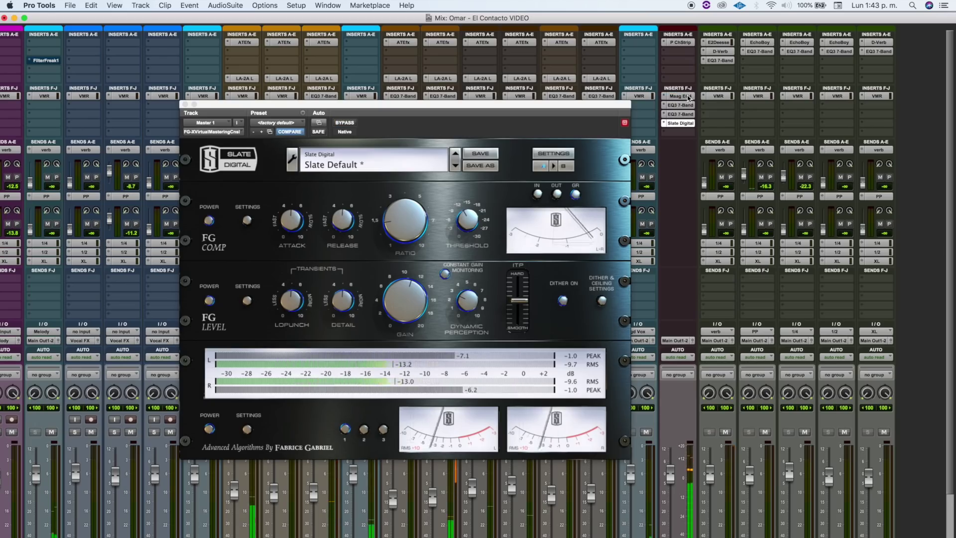